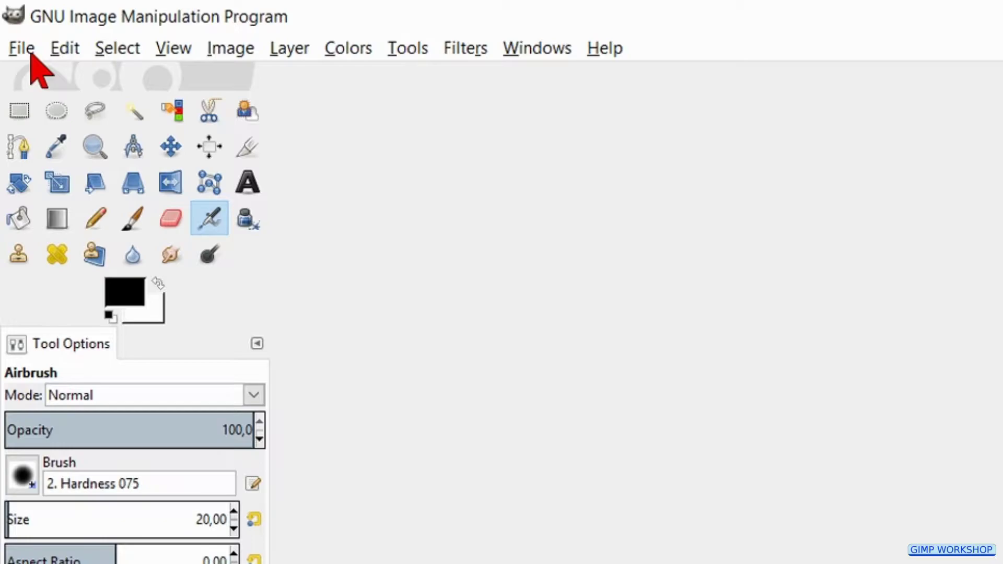
# Step: Open the bearded-man portrait human-613601_1920.jpg from the tu 61 Dragan Effect folder
pyautogui.click(29, 51)
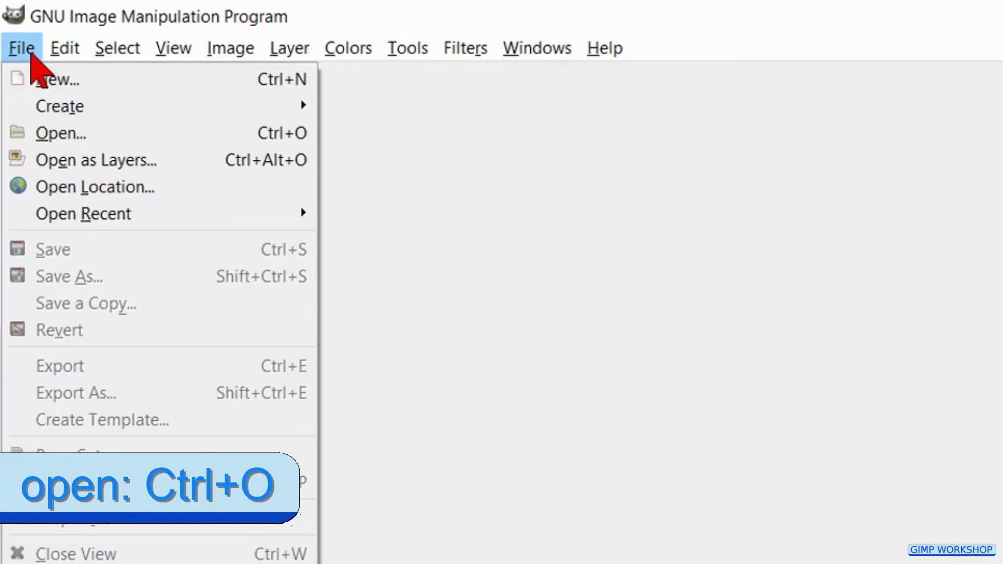
pyautogui.click(61, 135)
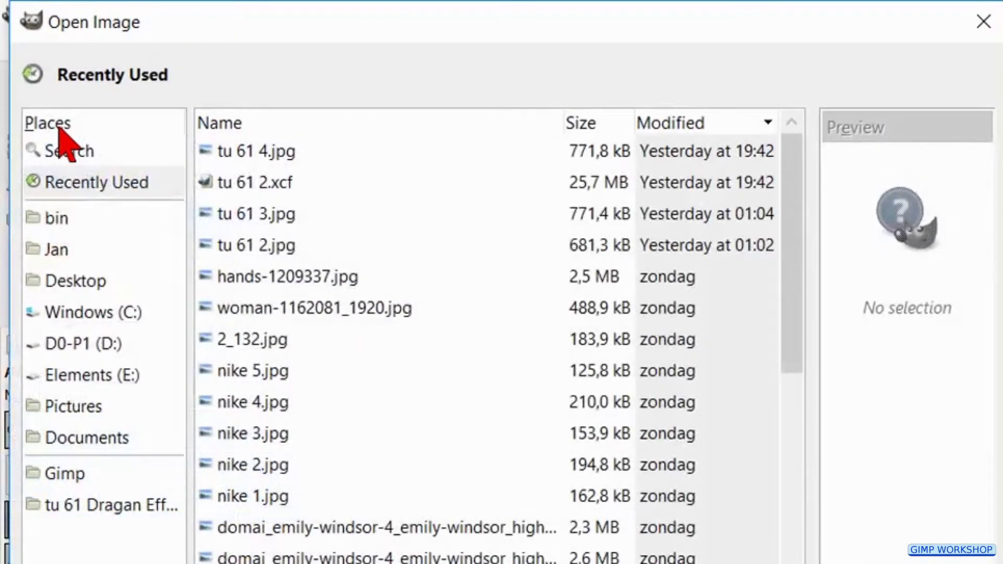
pyautogui.click(104, 505)
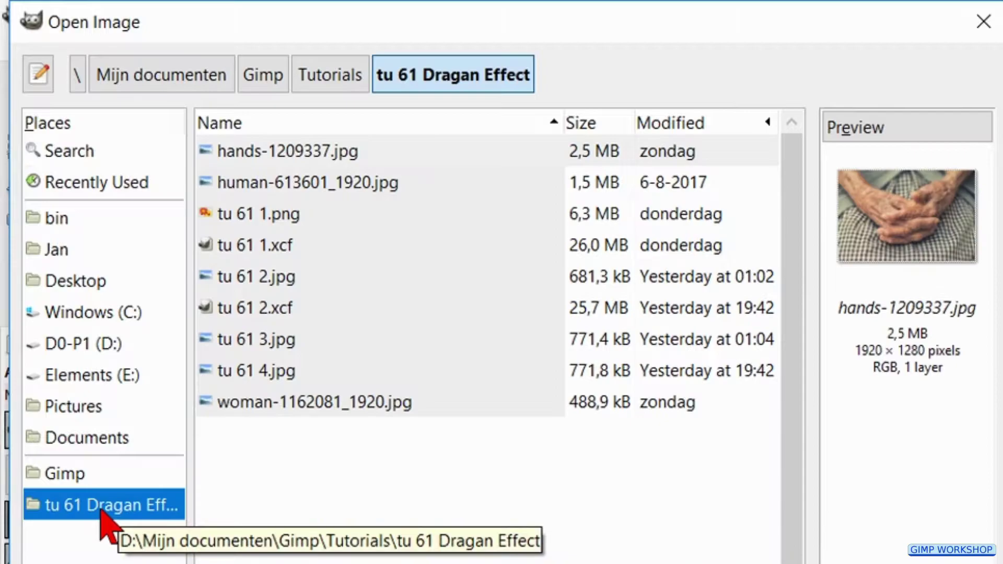
pyautogui.click(361, 184)
pyautogui.doubleClick(363, 188)
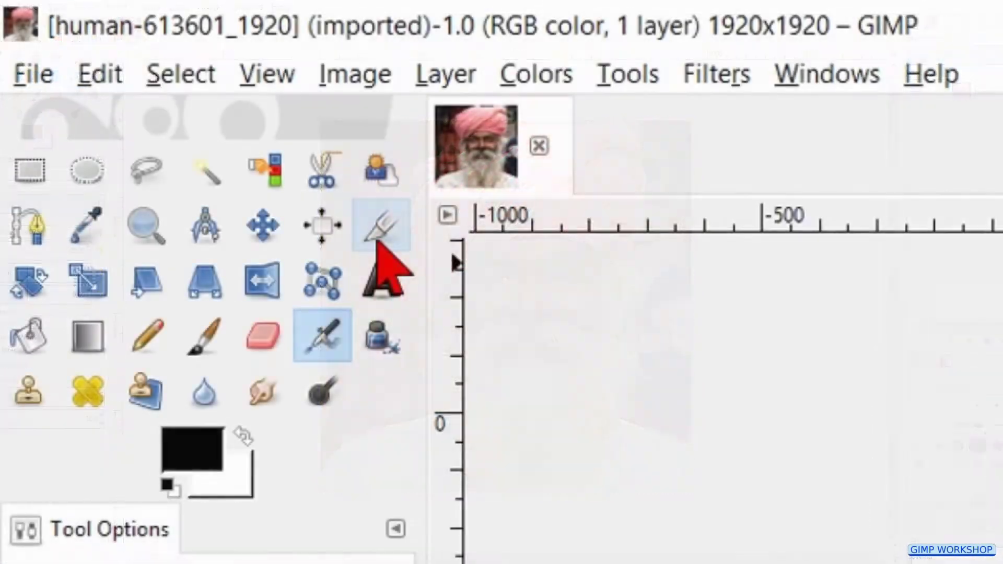
# Step: Crop the photo to 1395×1644 around the turban, face and beard, then fit it to the window
pyautogui.click(378, 241)
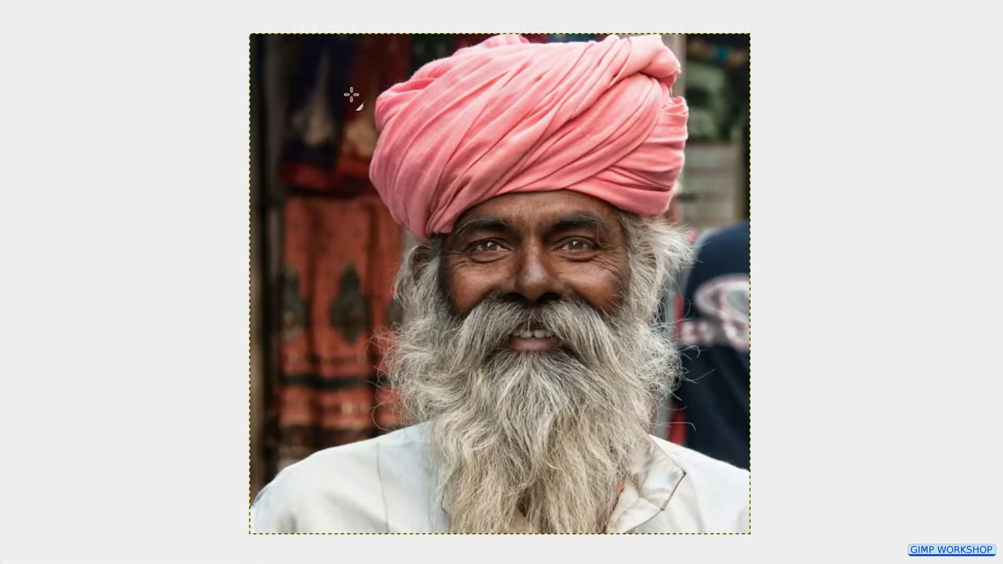
pyautogui.moveTo(352, 95); pyautogui.dragTo(726, 550)
pyautogui.moveTo(528, 154)
pyautogui.mouseDown()
pyautogui.moveTo(527, 128)
pyautogui.moveTo(528, 153)
pyautogui.mouseUp()
pyautogui.moveTo(347, 115); pyautogui.dragTo(380, 137)
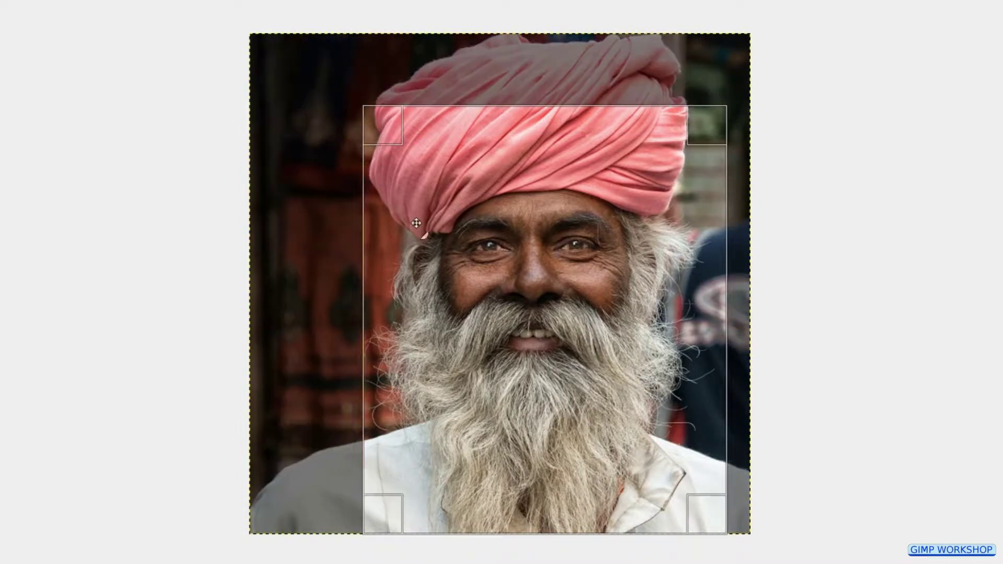
pyautogui.moveTo(549, 287)
pyautogui.mouseDown()
pyautogui.moveTo(533, 263)
pyautogui.moveTo(532, 289)
pyautogui.mouseUp()
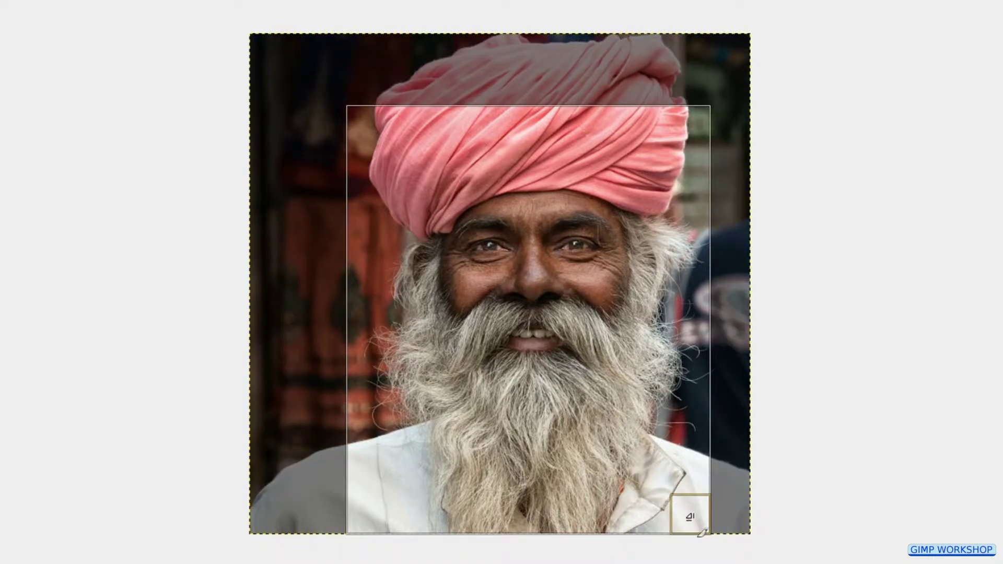
pyautogui.press('Return')
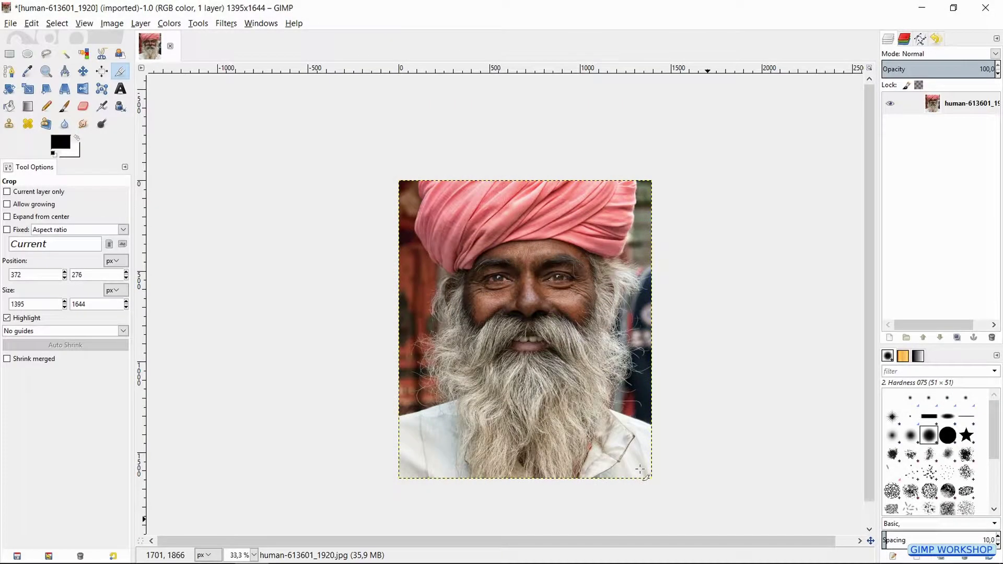
pyautogui.hotkey('shift', 'ctrl', 'j')
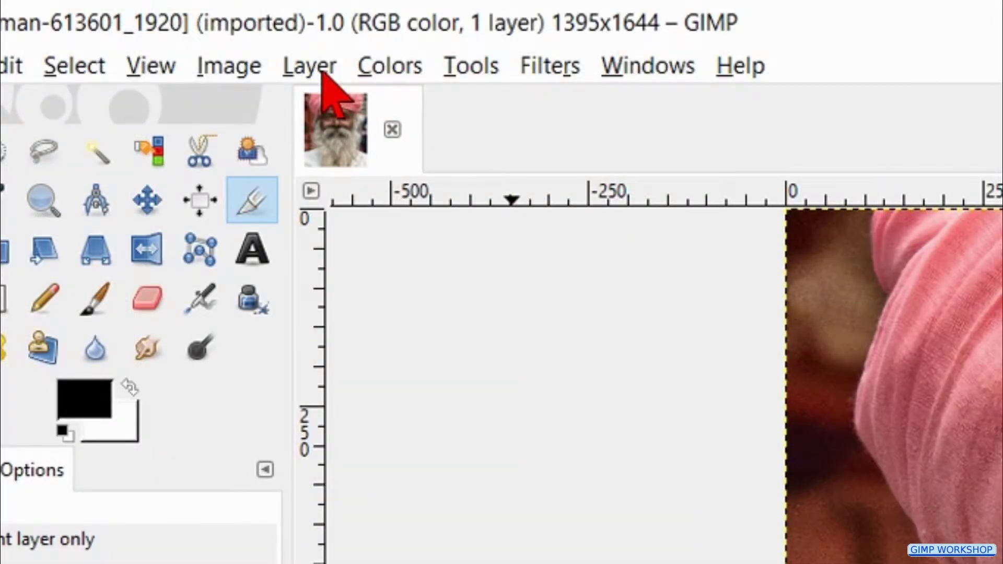
# Step: Duplicate the photo layer and desaturate the copy using Lightness
pyautogui.click(310, 66)
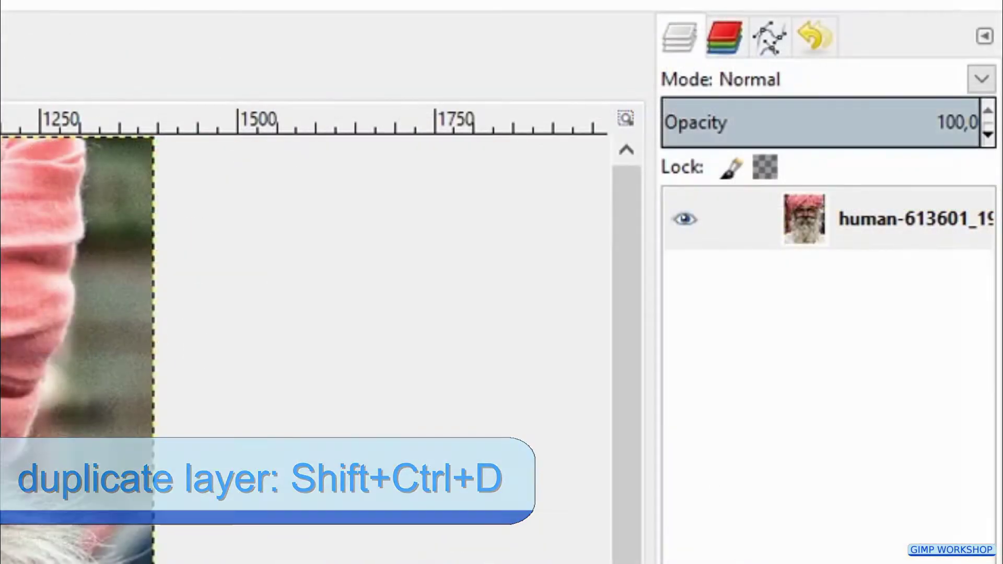
pyautogui.click(385, 214)
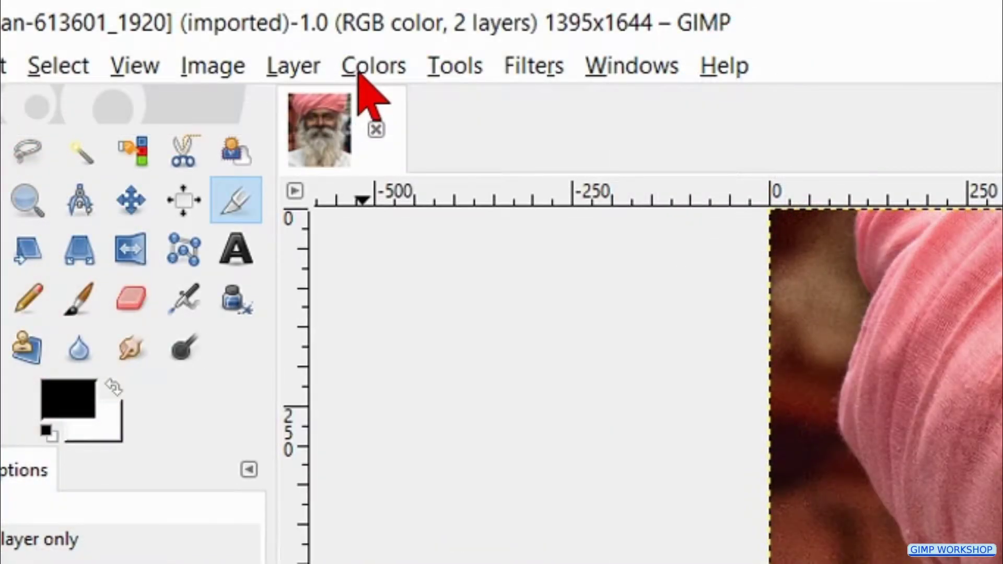
pyautogui.click(360, 72)
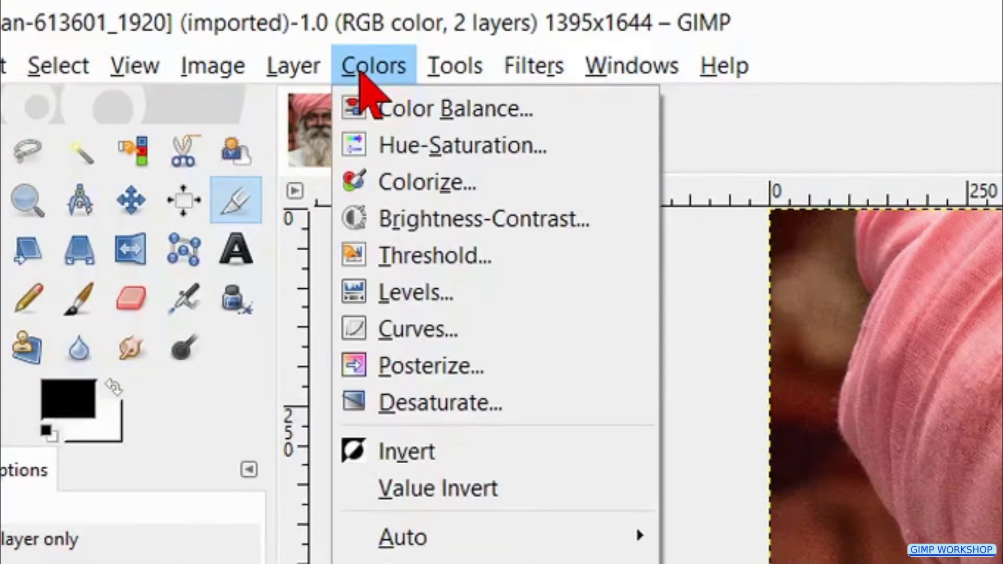
pyautogui.click(454, 400)
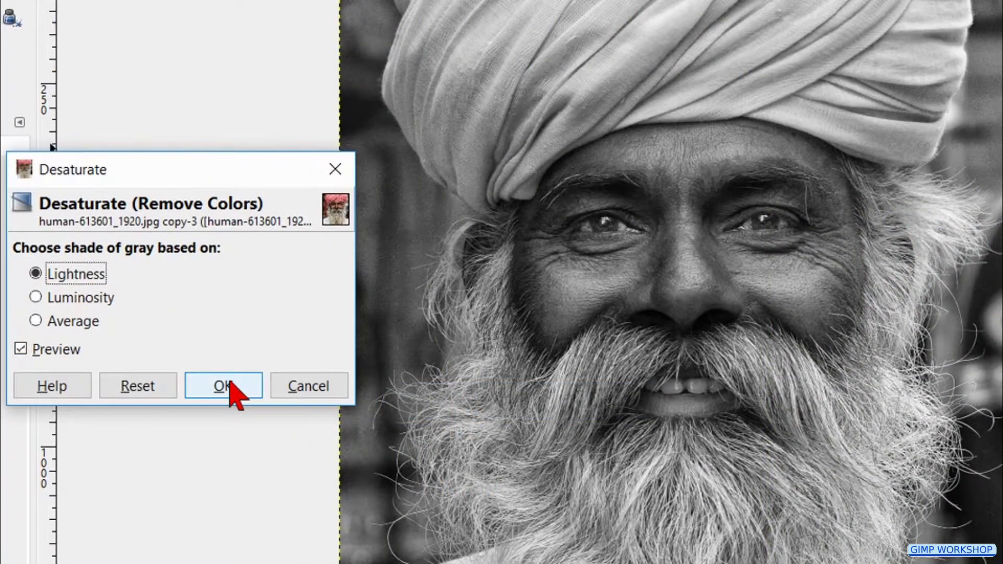
pyautogui.click(230, 387)
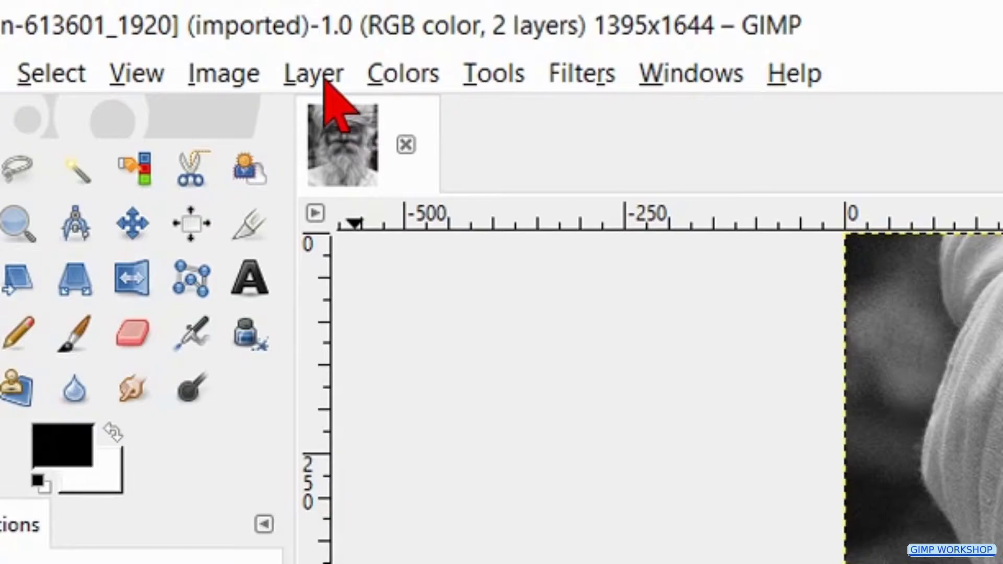
# Step: Duplicate the greyscale layer and Gaussian-blur the new copy with a 50 px radius
pyautogui.click(325, 79)
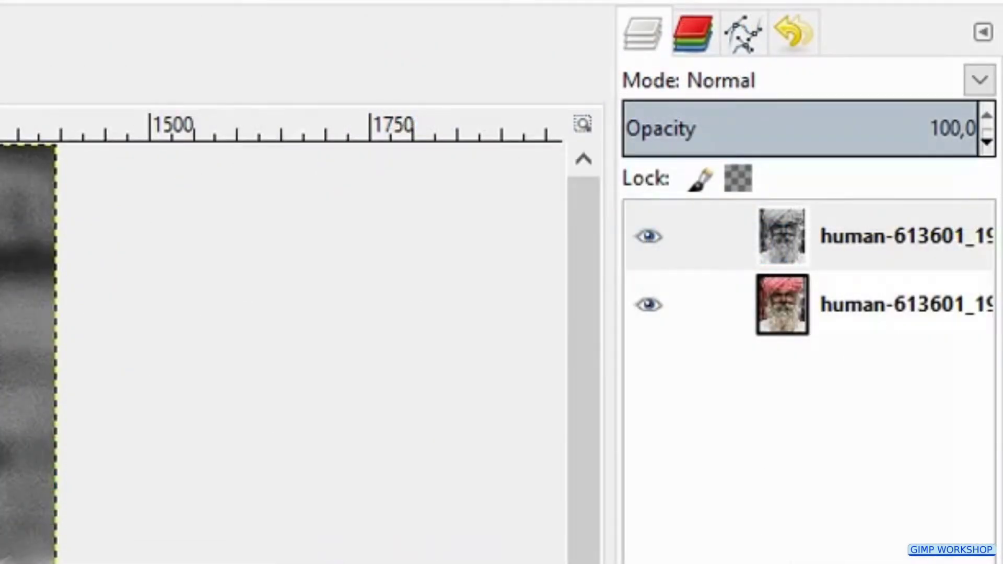
pyautogui.hotkey('shift', 'ctrl', 'd')
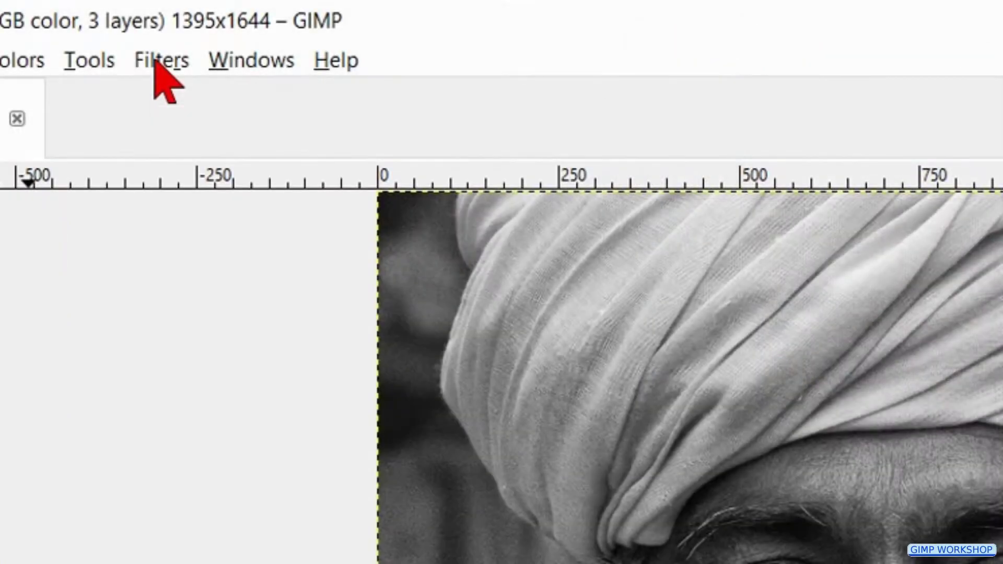
pyautogui.click(157, 61)
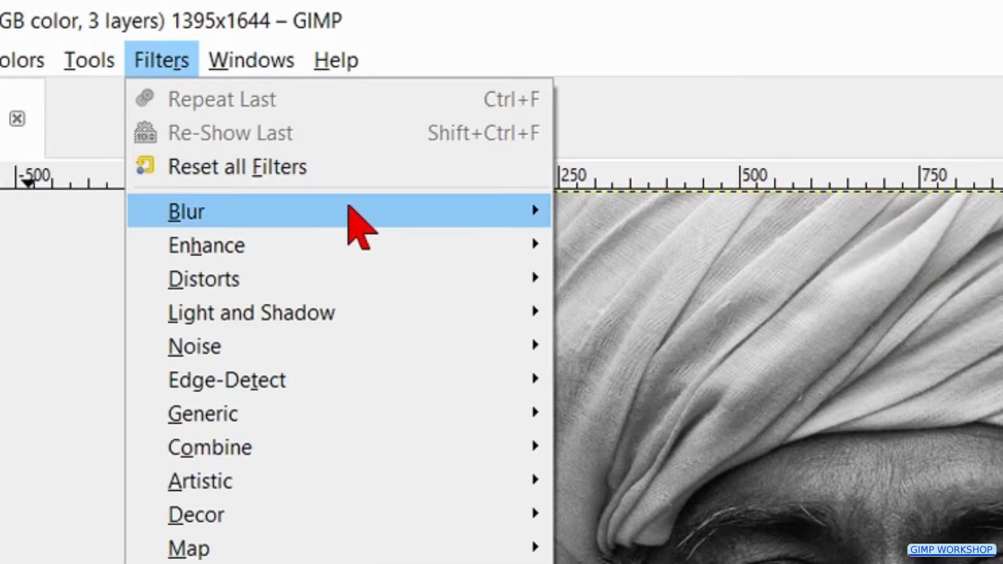
pyautogui.moveTo(433, 210)
pyautogui.click(589, 247)
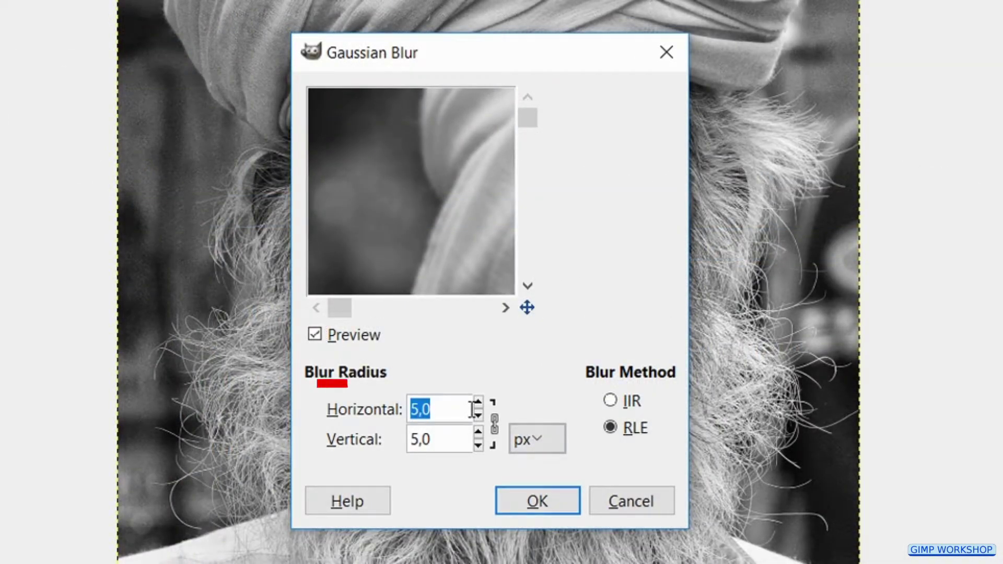
pyautogui.write('50')
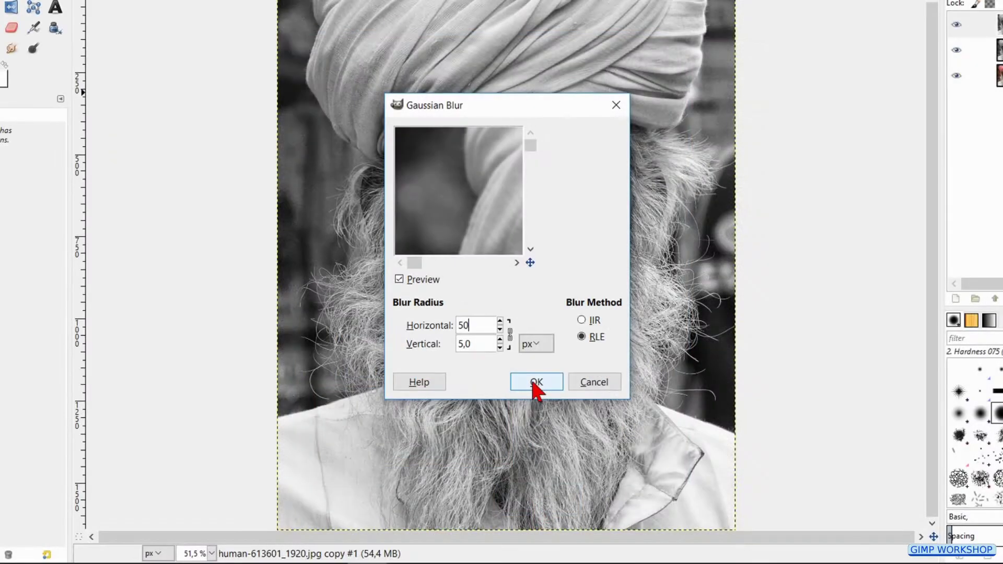
pyautogui.click(533, 503)
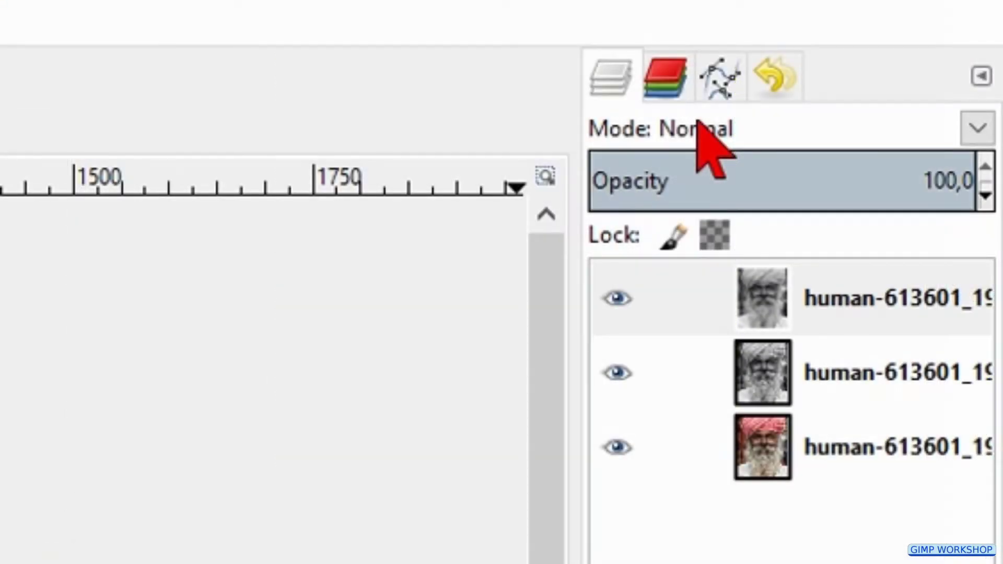
# Step: Set the blurred copy's mode to Grain extract and merge it down into the grey layer
pyautogui.click(700, 128)
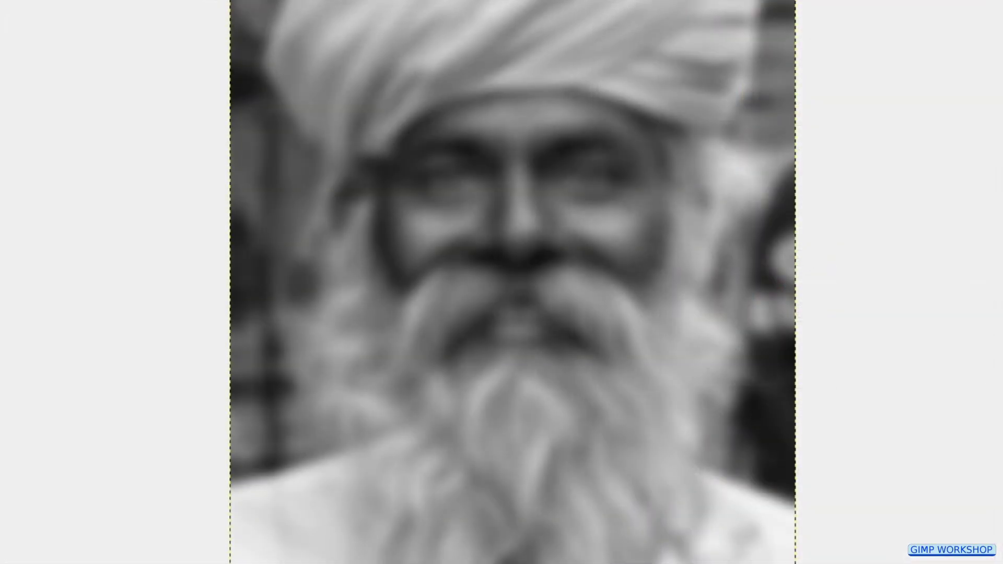
pyautogui.click(756, 257)
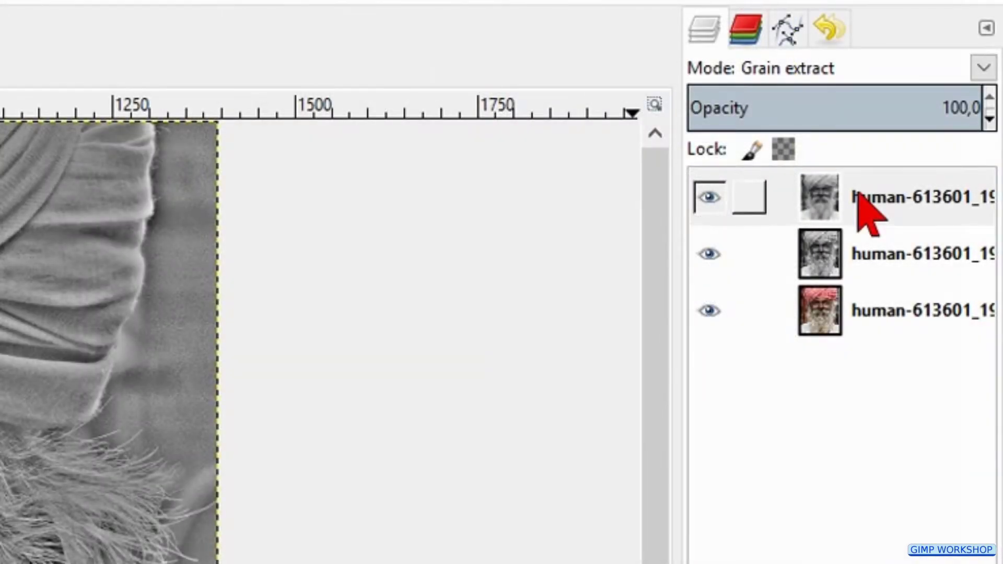
pyautogui.rightClick(859, 198)
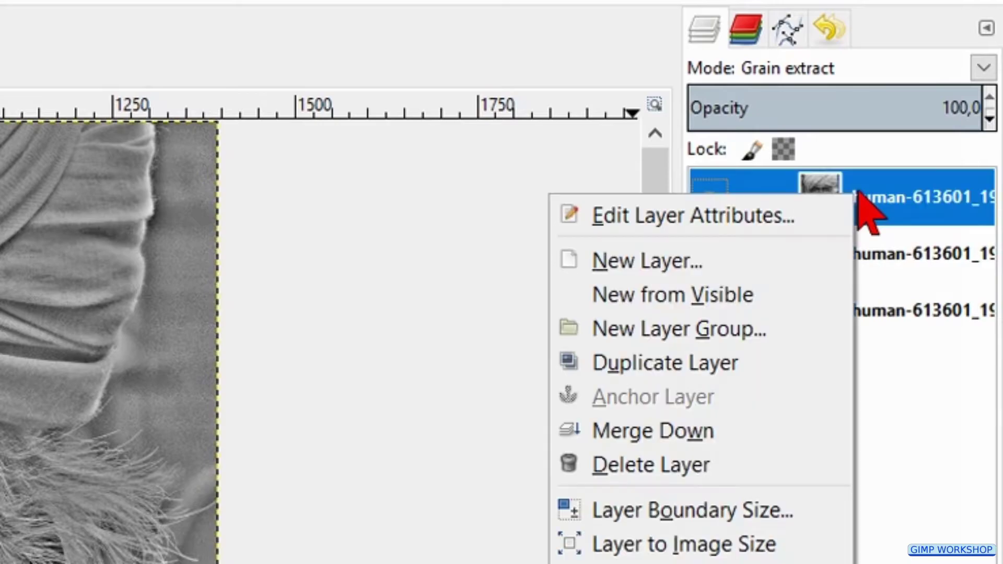
pyautogui.click(700, 429)
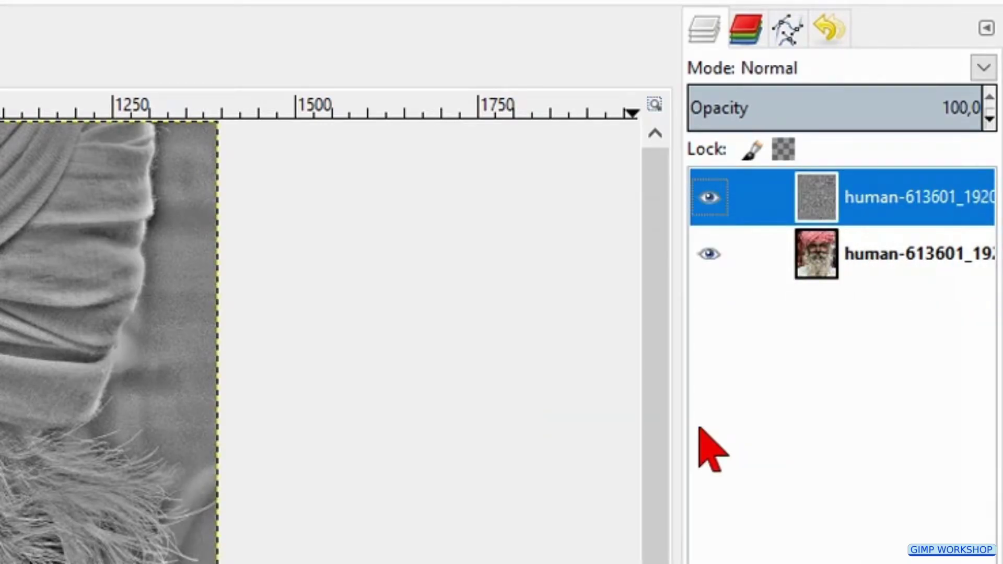
pyautogui.click(811, 65)
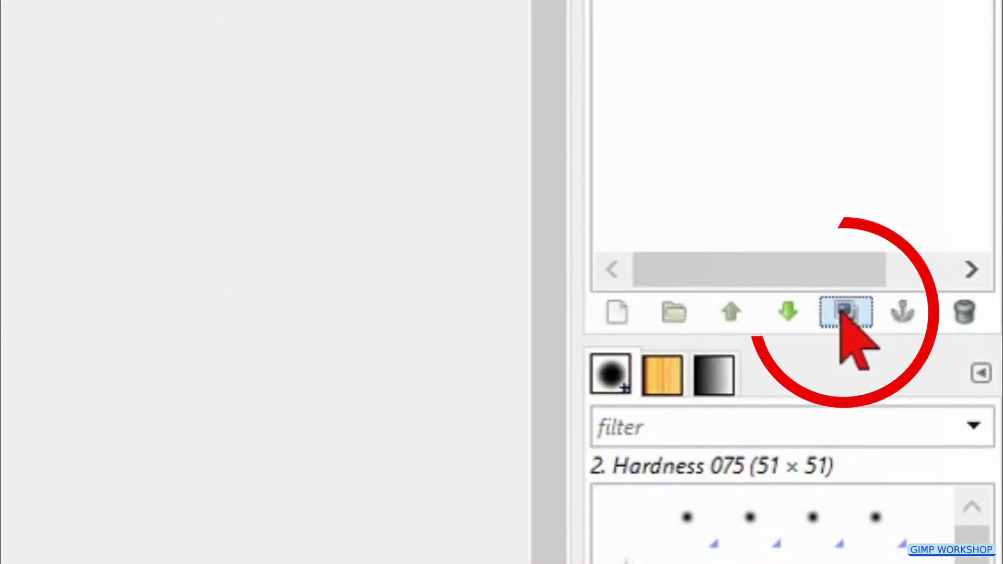
# Step: Duplicate the grey detail layer into four stacked copies, then select the bottom colour photo layer
pyautogui.click(843, 314)
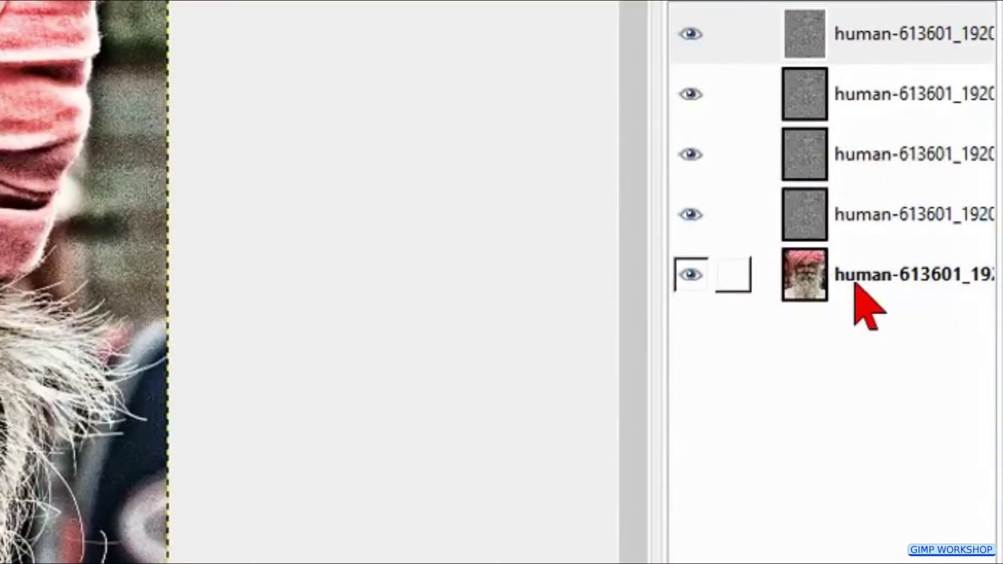
pyautogui.click(855, 285)
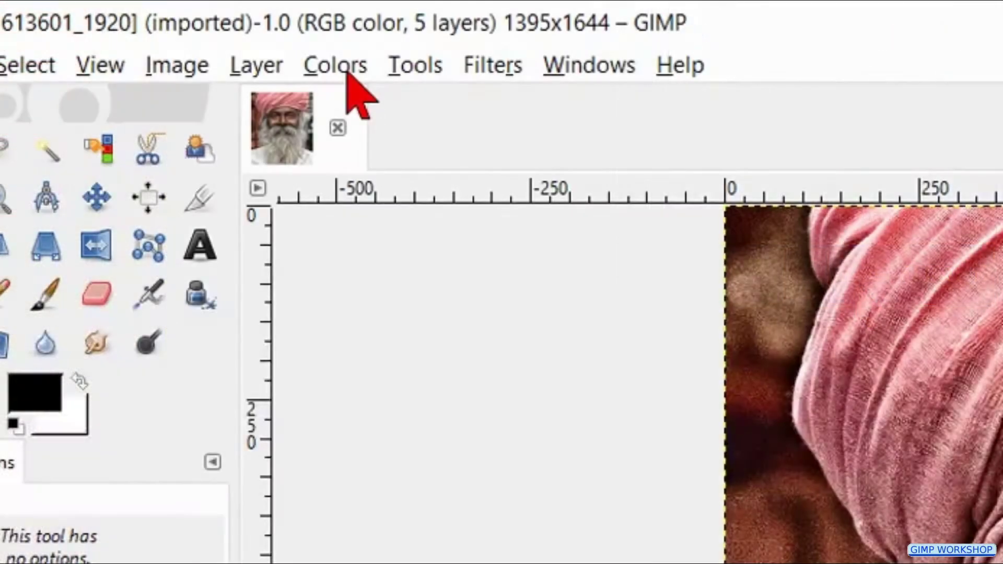
pyautogui.click(347, 73)
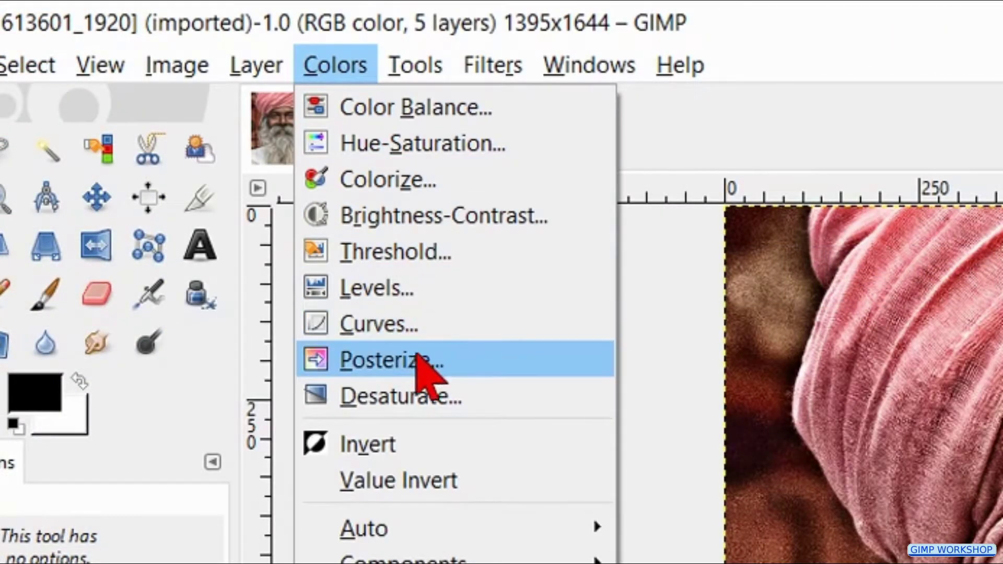
# Step: Desaturate the bottom photo layer and add a new foreground-filled black layer named 'mask'
pyautogui.click(426, 390)
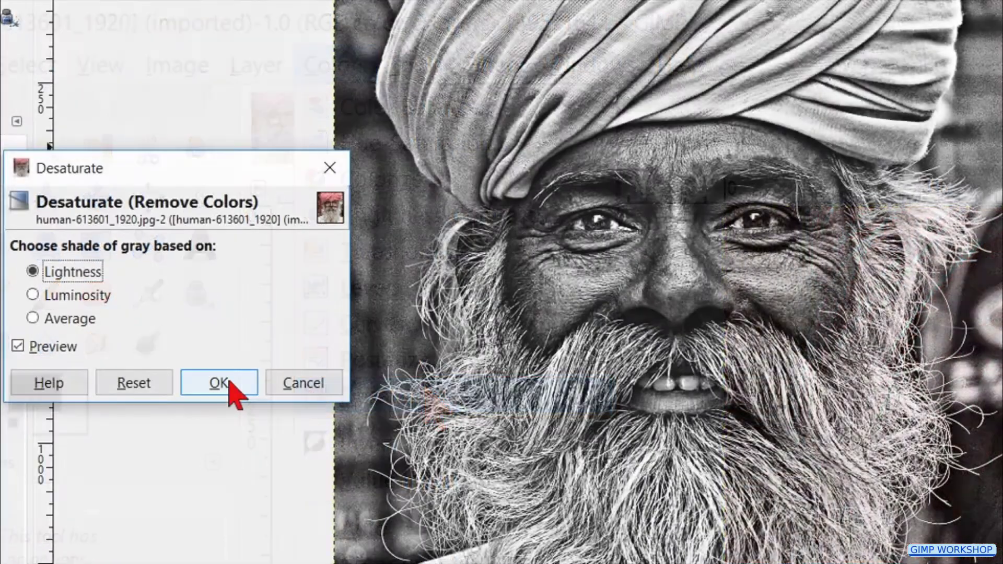
pyautogui.click(230, 389)
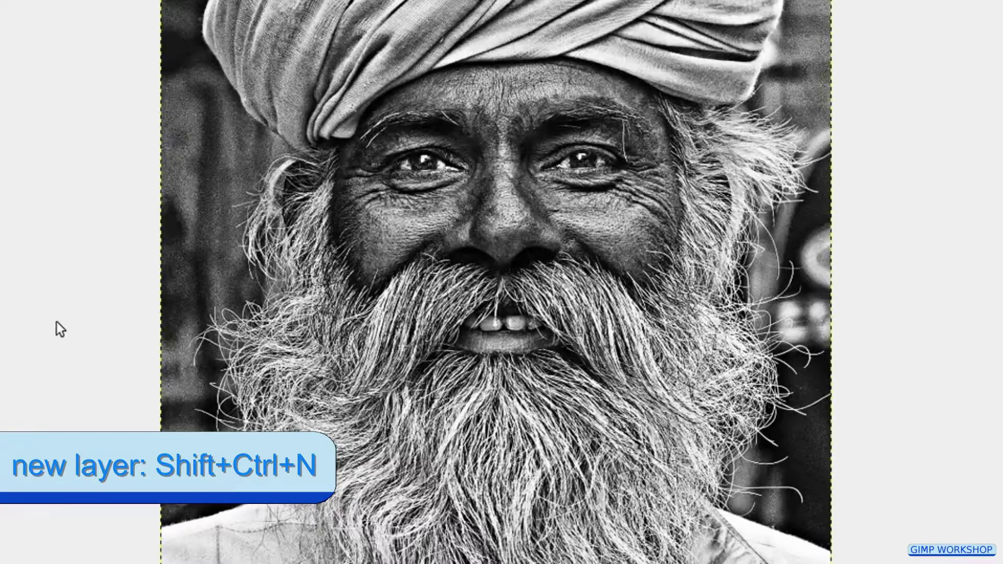
pyautogui.hotkey('ctrl', 'shift', 'n')
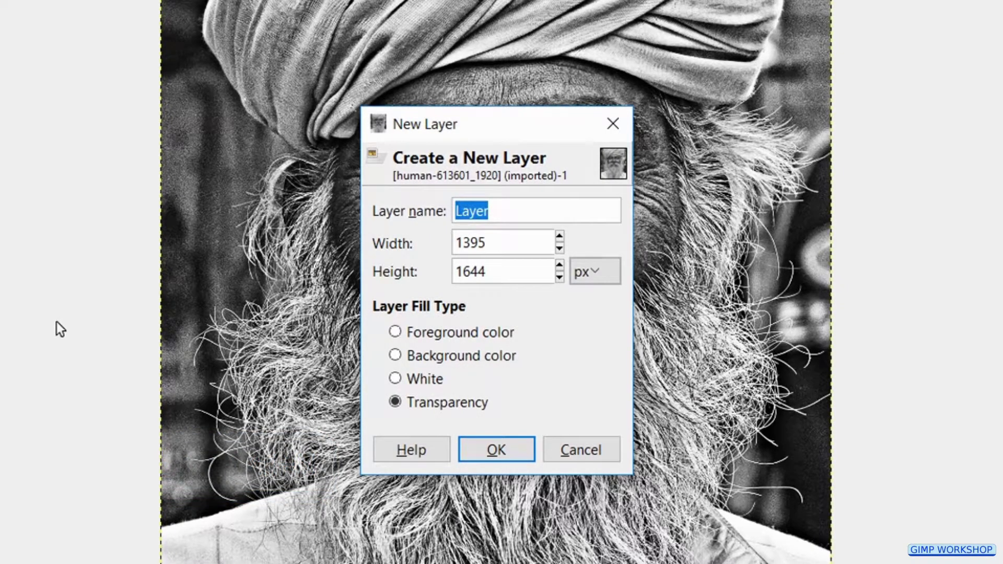
pyautogui.write('mask')
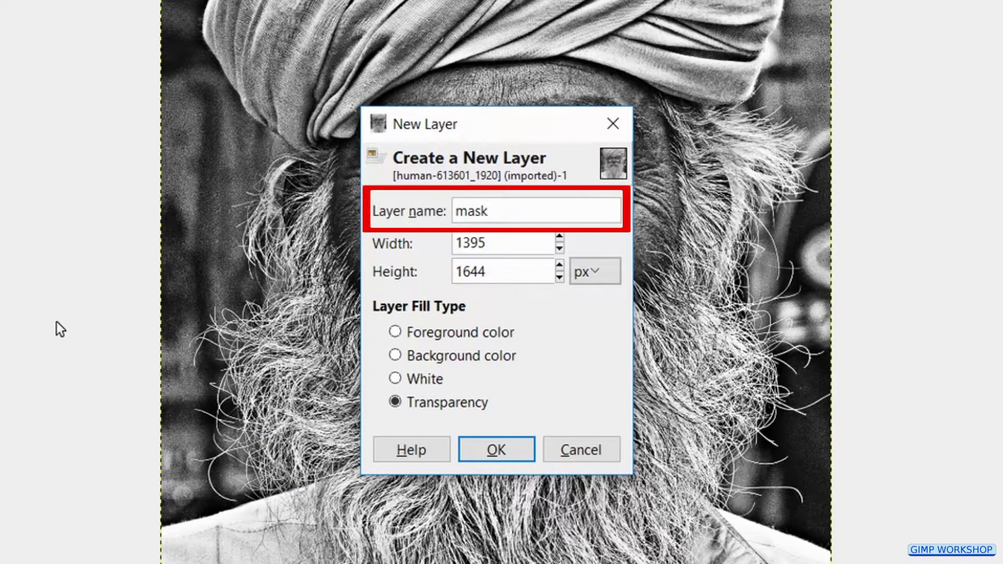
pyautogui.click(466, 337)
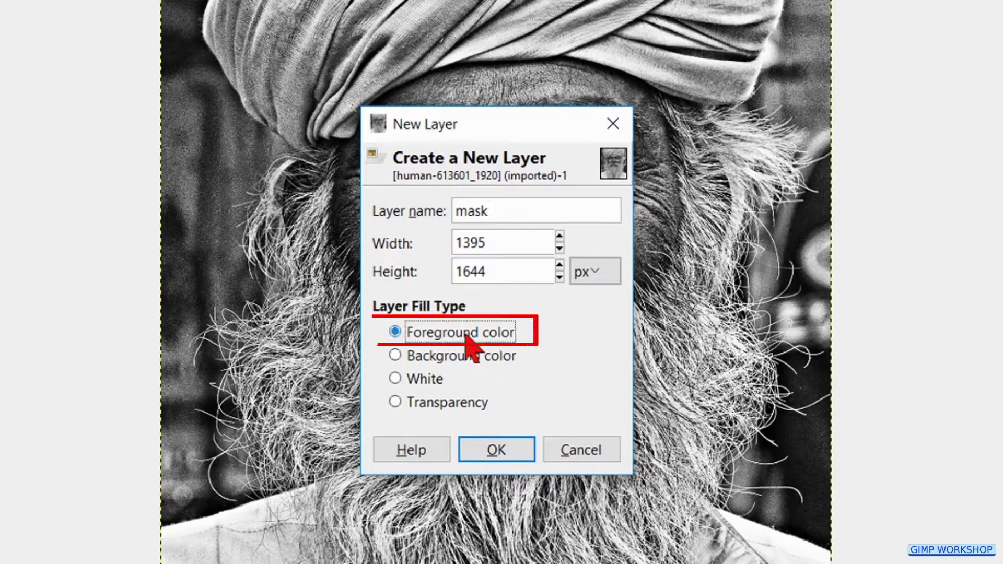
pyautogui.click(496, 451)
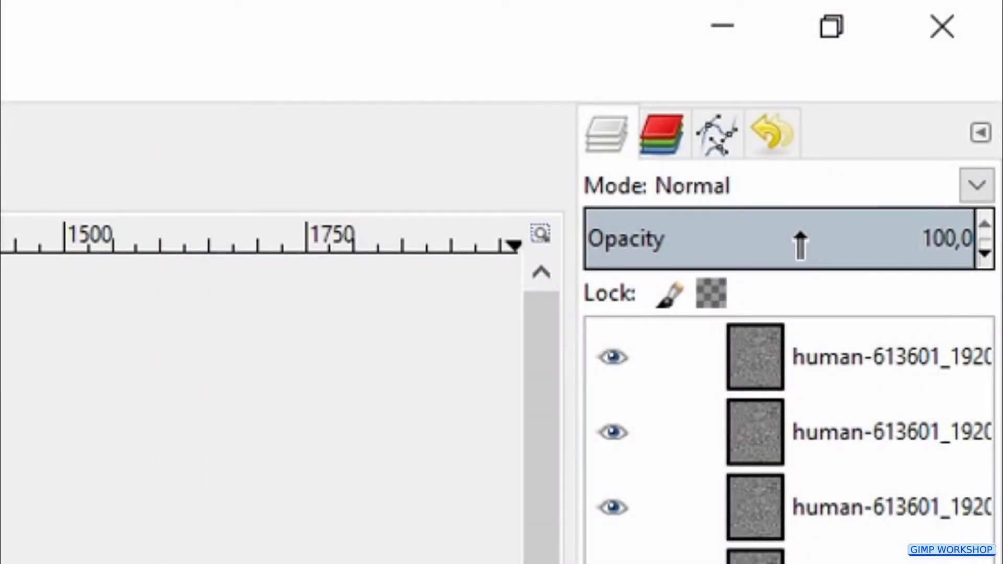
# Step: Set the mask layer's opacity to 55
pyautogui.click(800, 233)
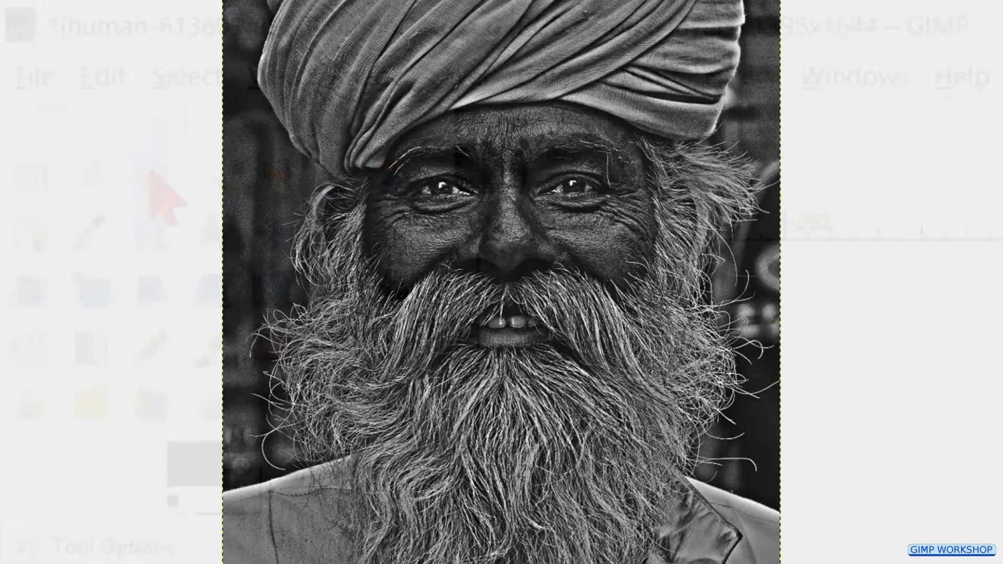
pyautogui.click(151, 175)
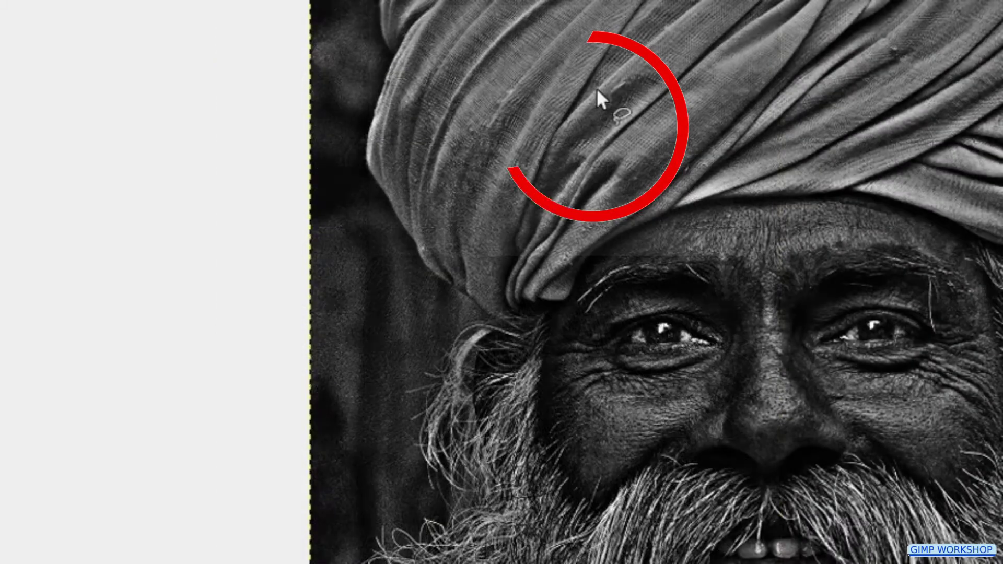
# Step: Trace the freehand outline down the turban's edge and around the beard
pyautogui.moveTo(597, 87)
pyautogui.mouseDown()
pyautogui.moveTo(544, 129)
pyautogui.moveTo(542, 170)
pyautogui.mouseUp()
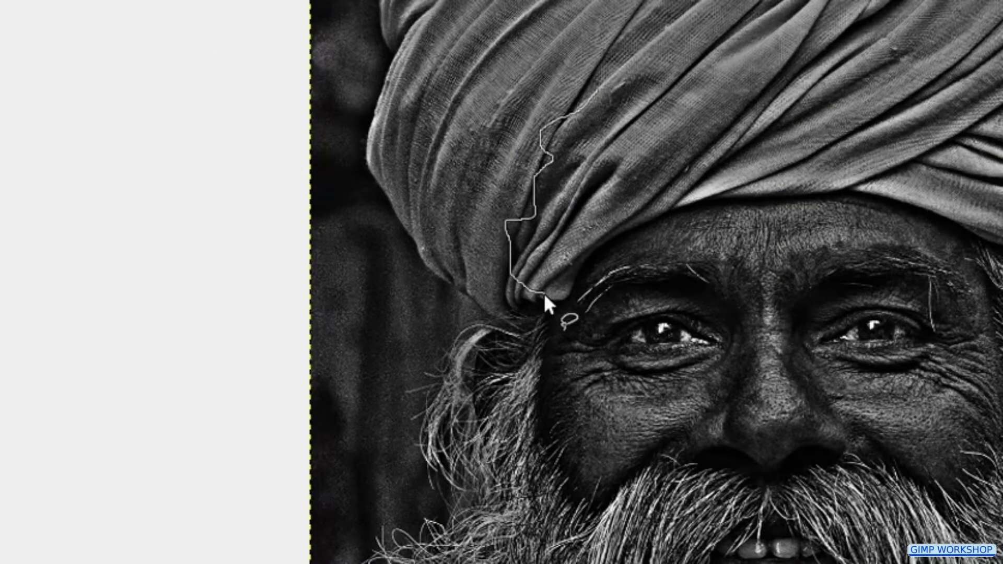
pyautogui.moveTo(544, 293)
pyautogui.mouseDown()
pyautogui.moveTo(557, 309)
pyautogui.moveTo(545, 340)
pyautogui.moveTo(512, 350)
pyautogui.mouseUp()
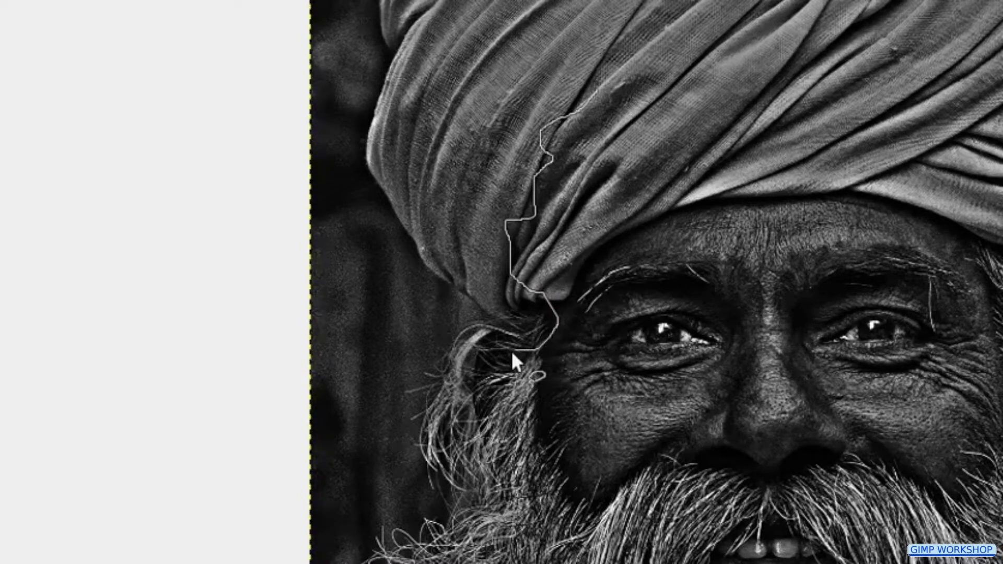
pyautogui.moveTo(472, 396)
pyautogui.mouseDown()
pyautogui.moveTo(468, 442)
pyautogui.moveTo(534, 489)
pyautogui.mouseUp()
pyautogui.moveTo(478, 531)
pyautogui.mouseDown()
pyautogui.moveTo(433, 294)
pyautogui.moveTo(446, 350)
pyautogui.moveTo(498, 434)
pyautogui.mouseUp()
pyautogui.press('BackSpace')
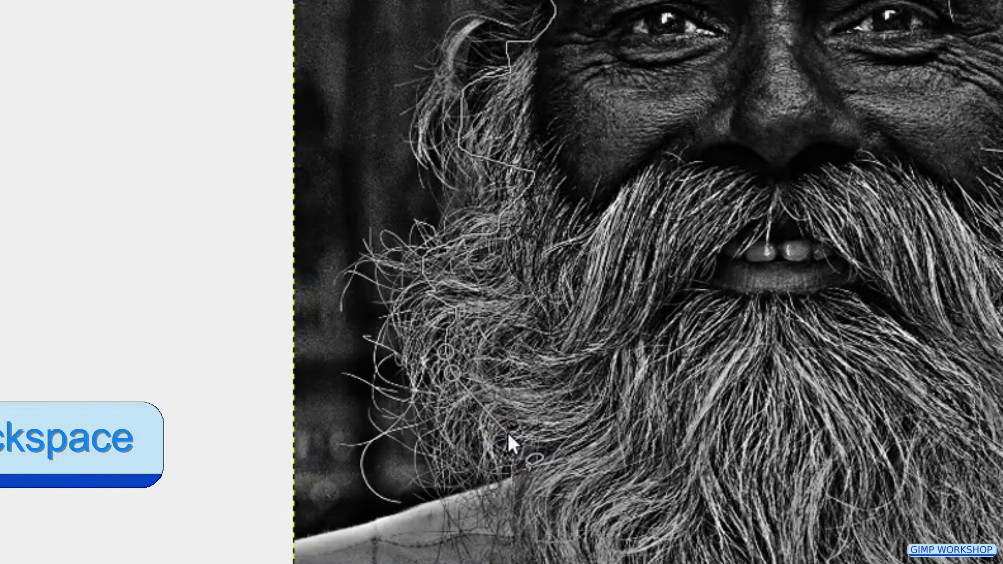
pyautogui.click(447, 380)
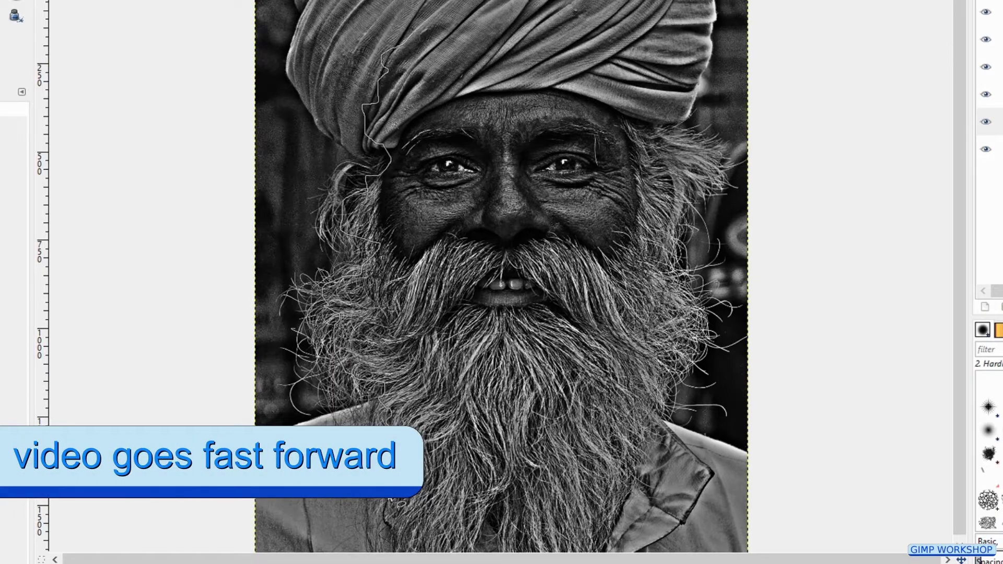
pyautogui.click(444, 543)
pyautogui.click(486, 518)
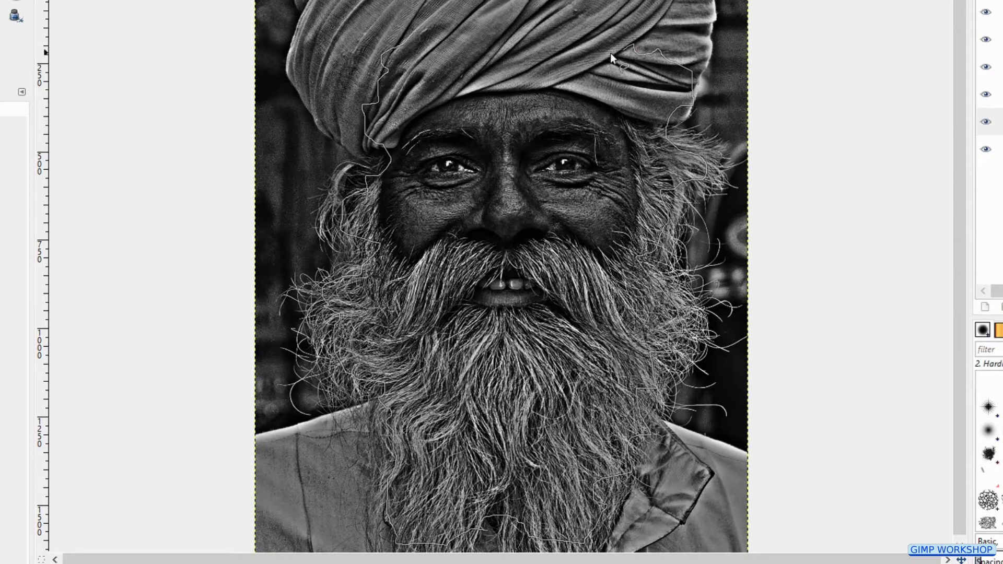
# Step: Trace the turban's top and left edges, close the loop and commit the selection
pyautogui.moveTo(594, 16)
pyautogui.mouseDown()
pyautogui.moveTo(508, 26)
pyautogui.moveTo(476, 17)
pyautogui.mouseUp()
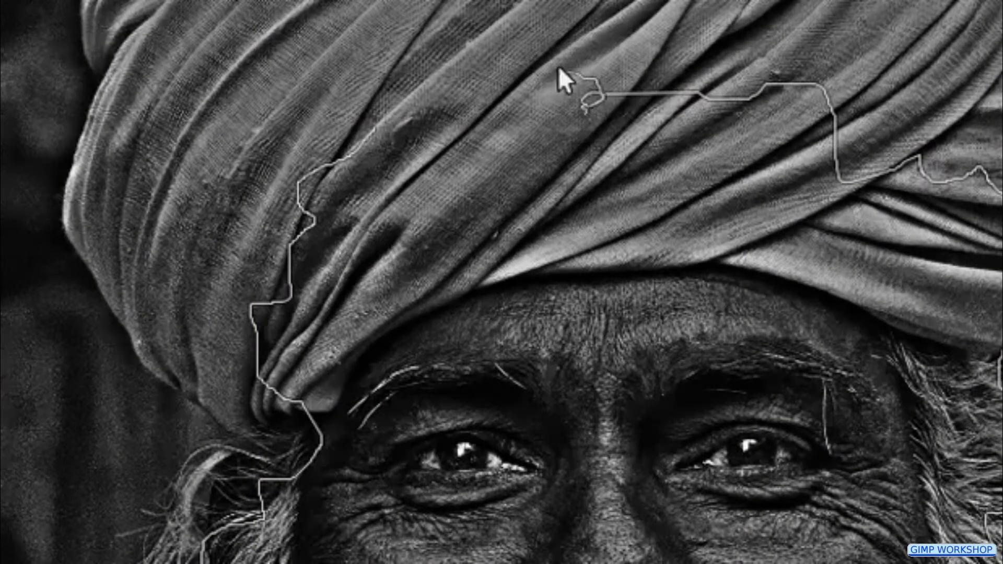
pyautogui.moveTo(526, 77); pyautogui.dragTo(442, 136)
pyautogui.click(440, 137)
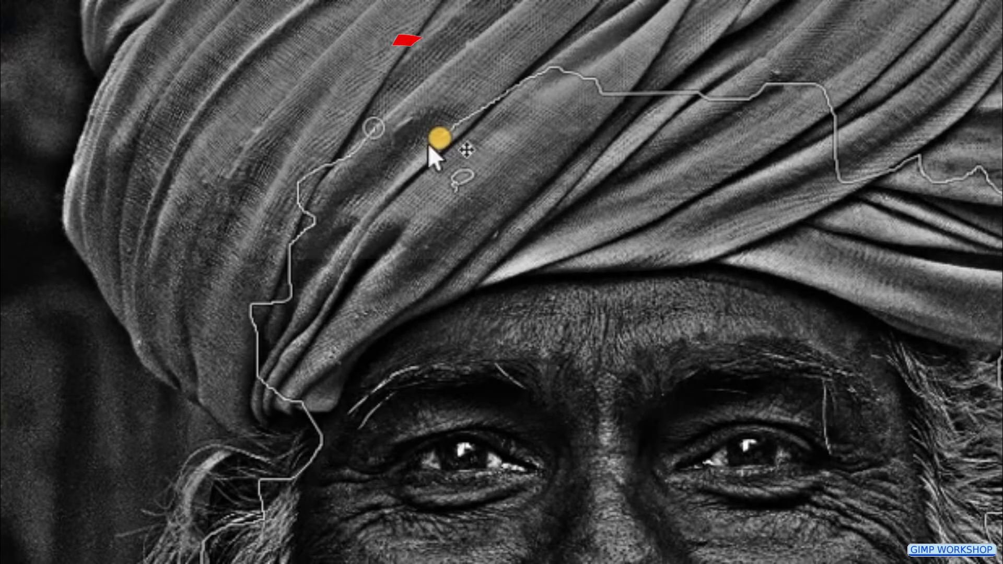
pyautogui.click(370, 122)
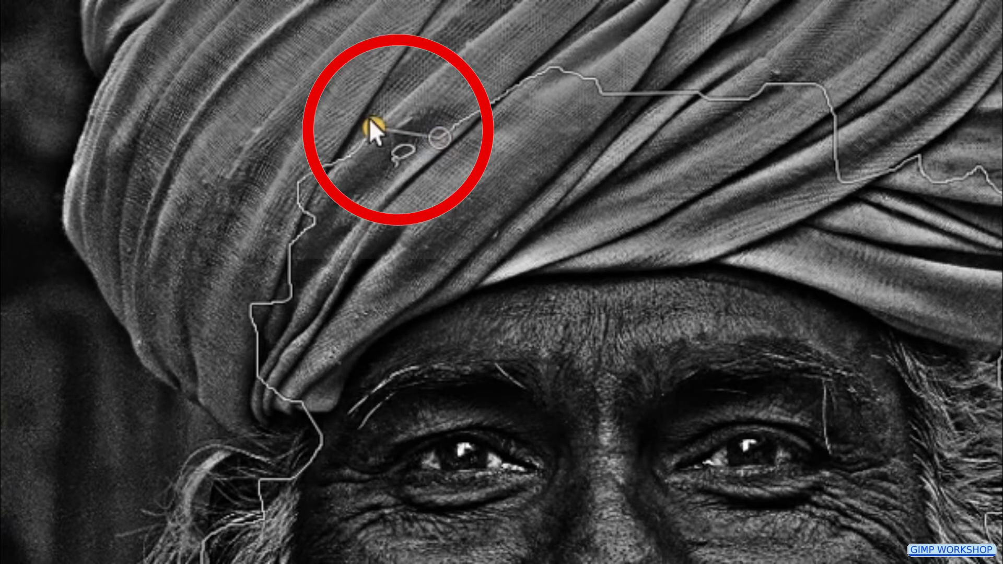
pyautogui.press('Return')
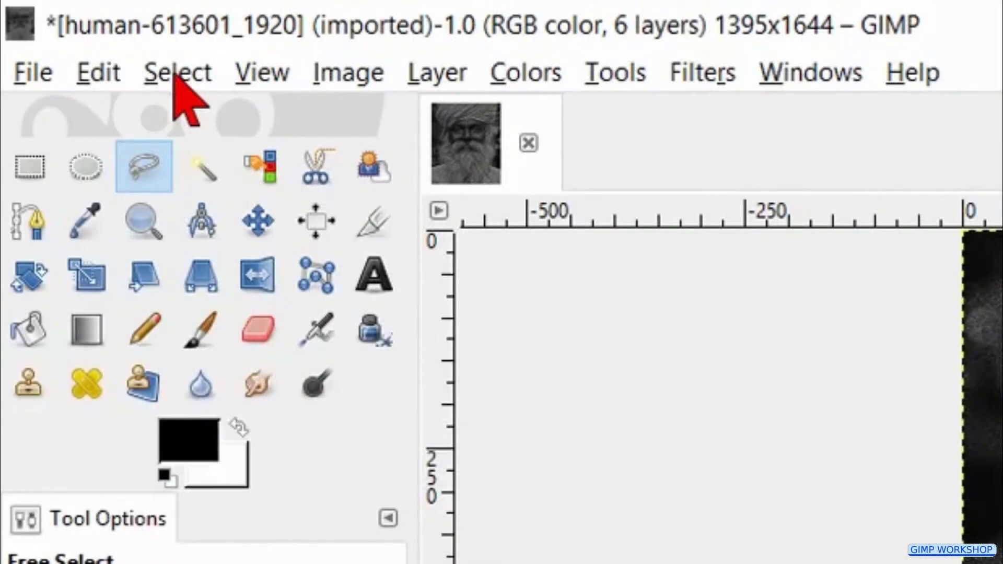
# Step: Feather the freehand selection around the man by 100 px
pyautogui.click(178, 73)
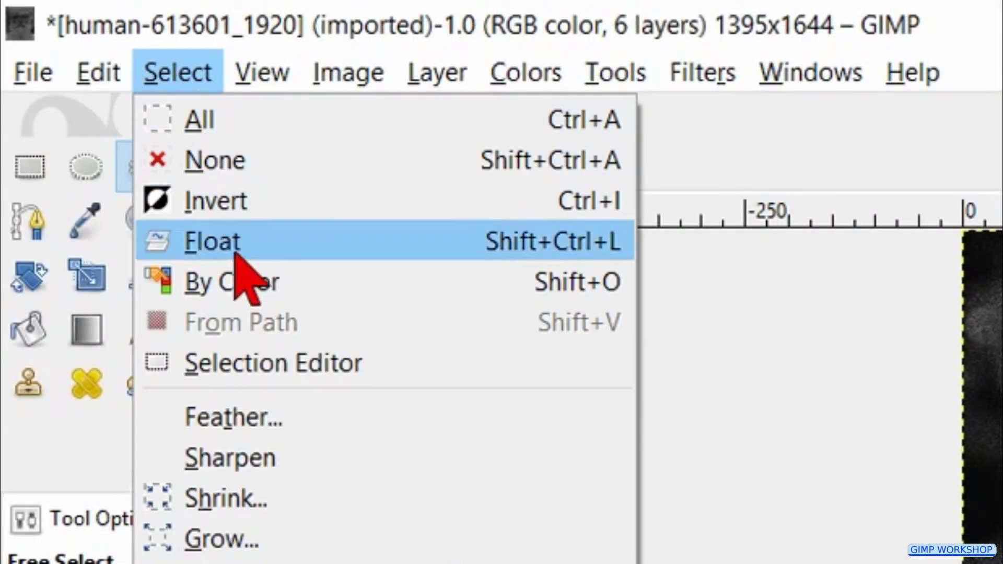
pyautogui.click(258, 417)
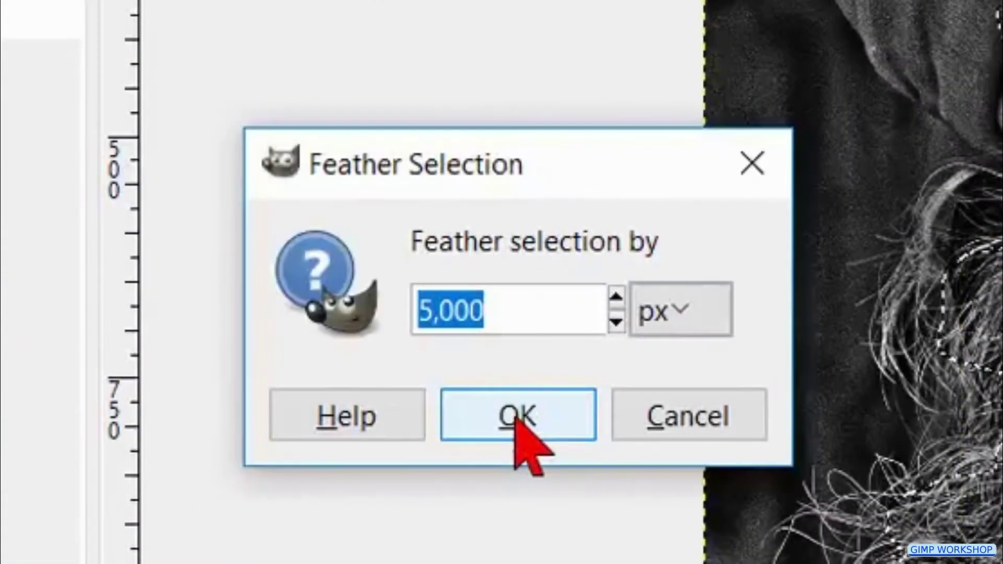
pyautogui.write('100')
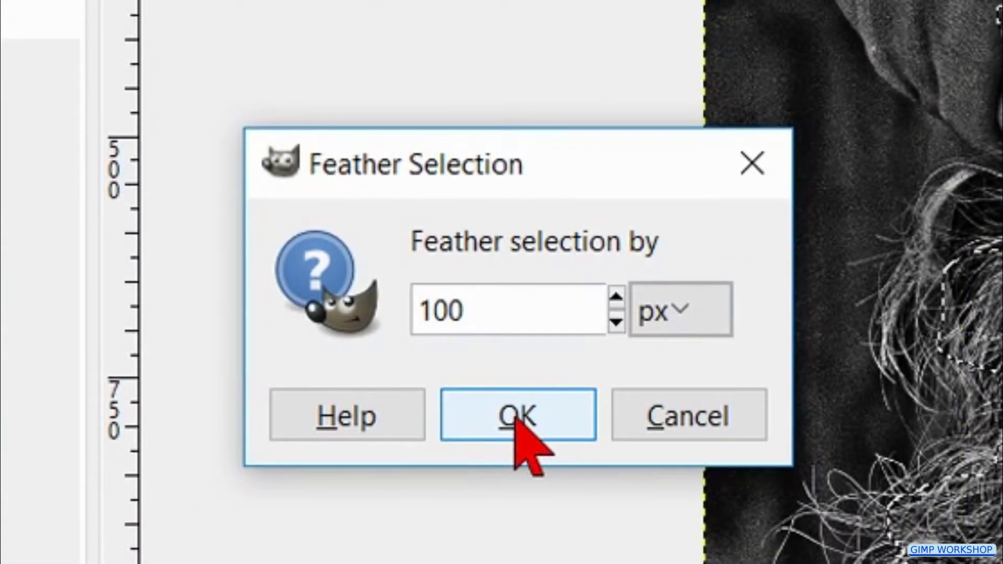
pyautogui.click(516, 418)
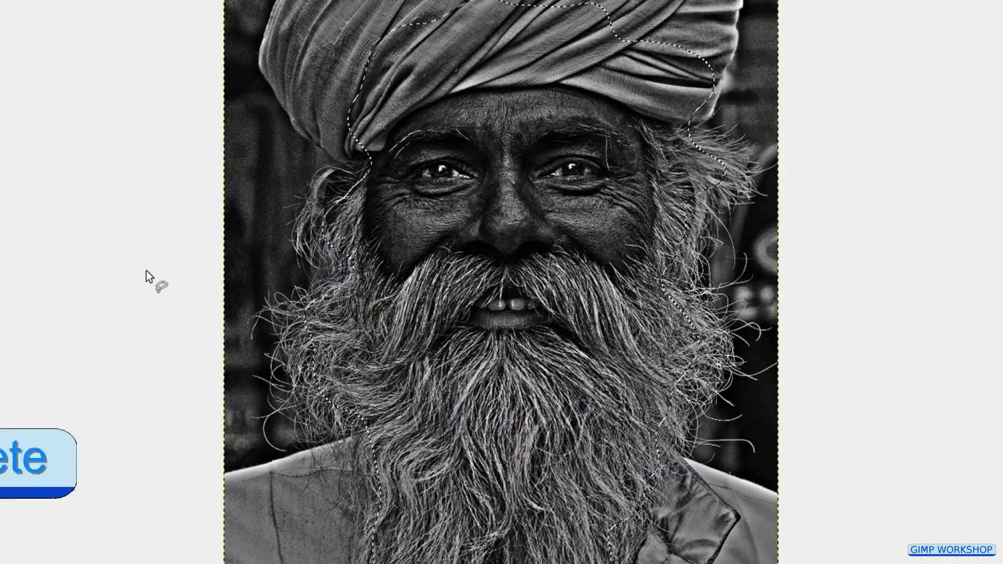
# Step: Delete the feathered head area from the black mask layer and restore it to 100% opacity
pyautogui.press('Delete')
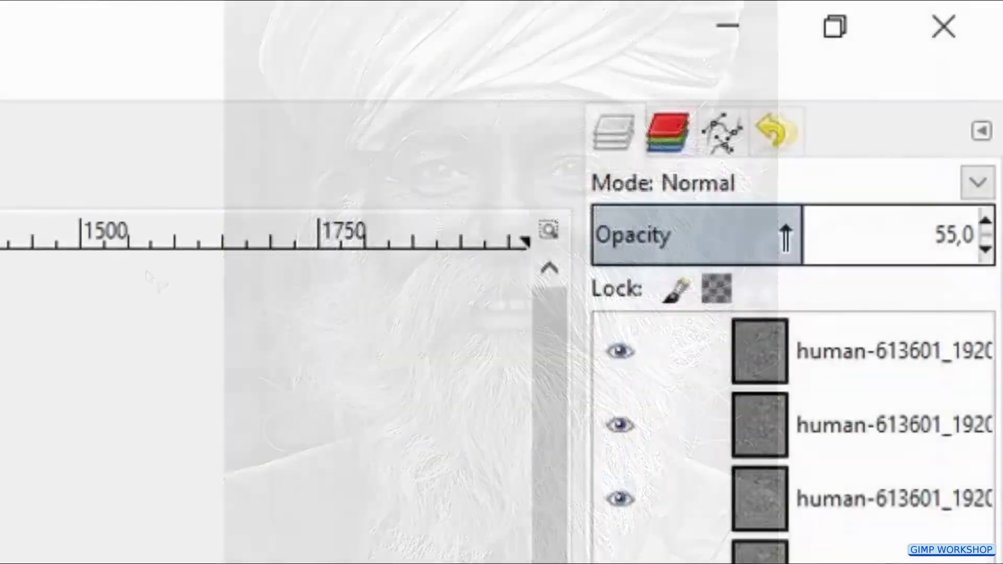
pyautogui.click(786, 232)
pyautogui.moveTo(786, 232); pyautogui.dragTo(995, 234)
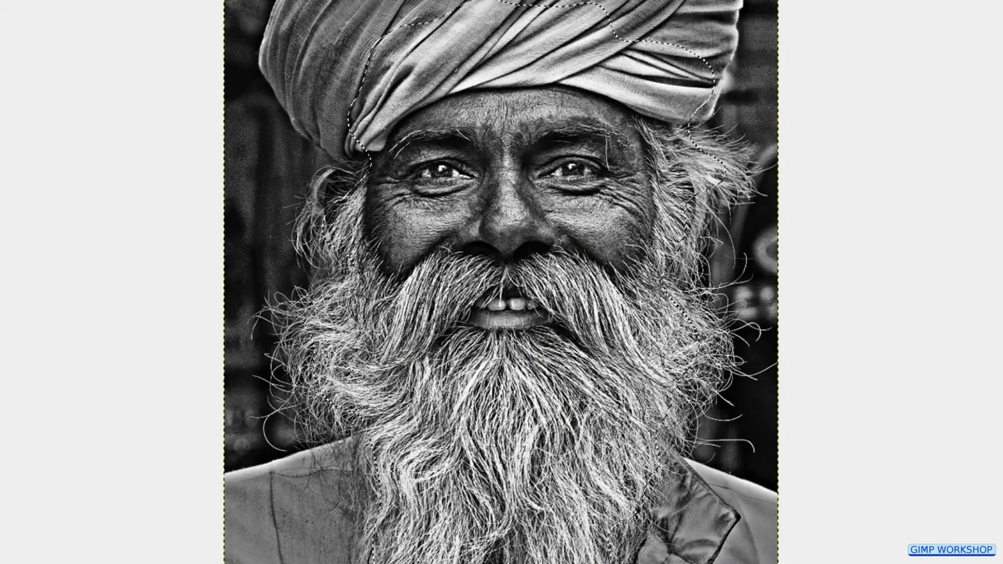
pyautogui.hotkey('ctrl', ',')
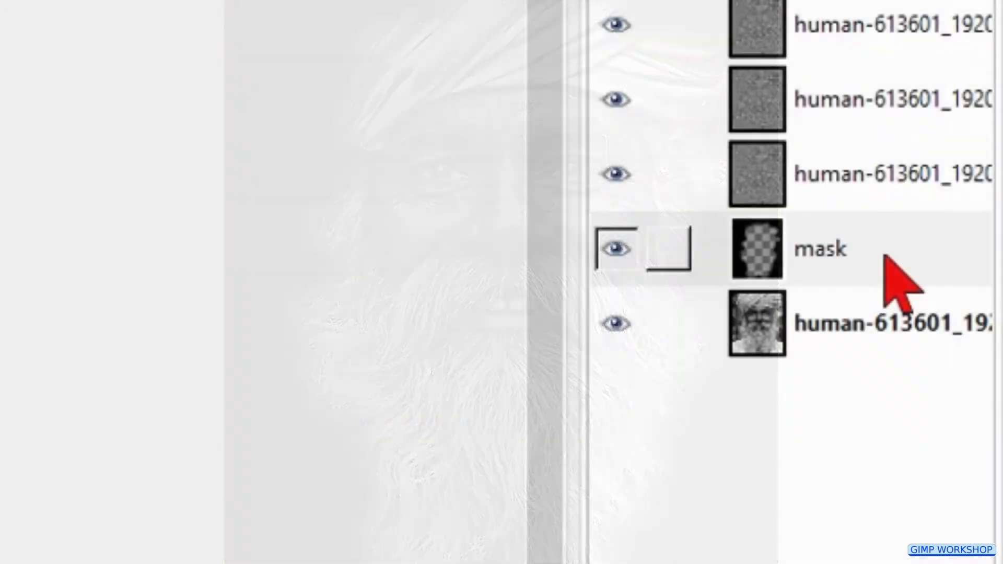
# Step: Remove the selection on the mask layer and set its blend mode to Dissolve
pyautogui.click(887, 260)
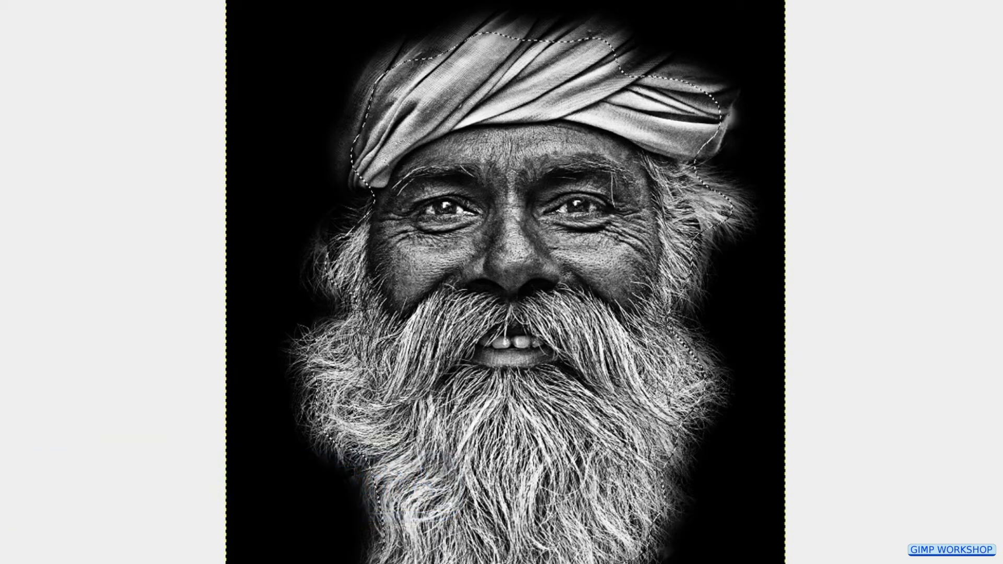
pyautogui.hotkey('shift', 'ctrl', 'a')
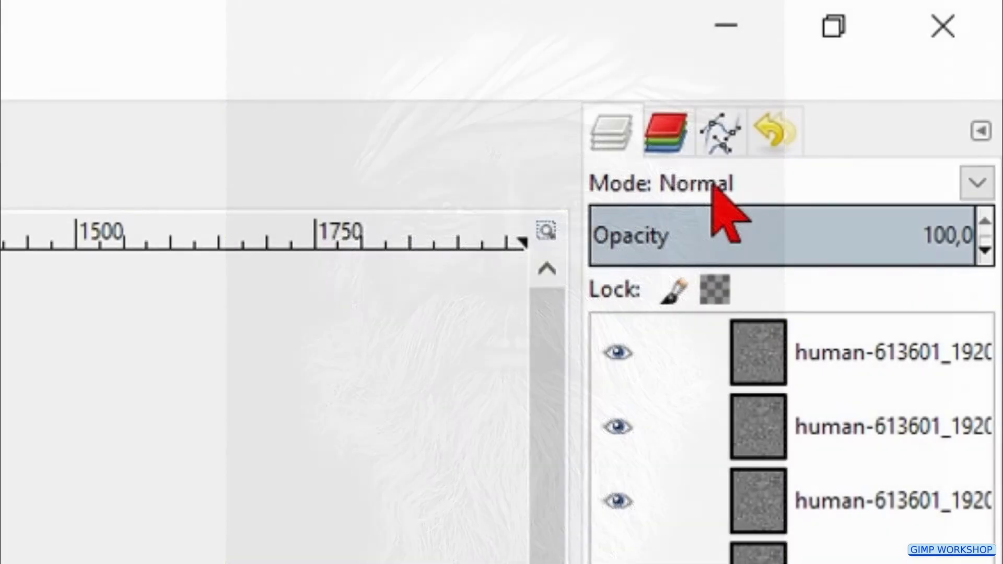
pyautogui.click(719, 202)
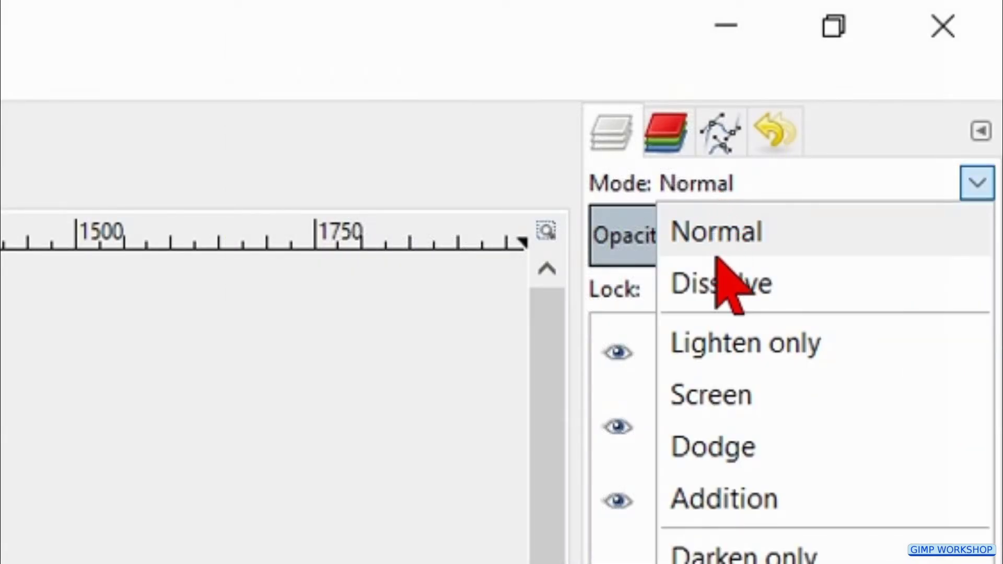